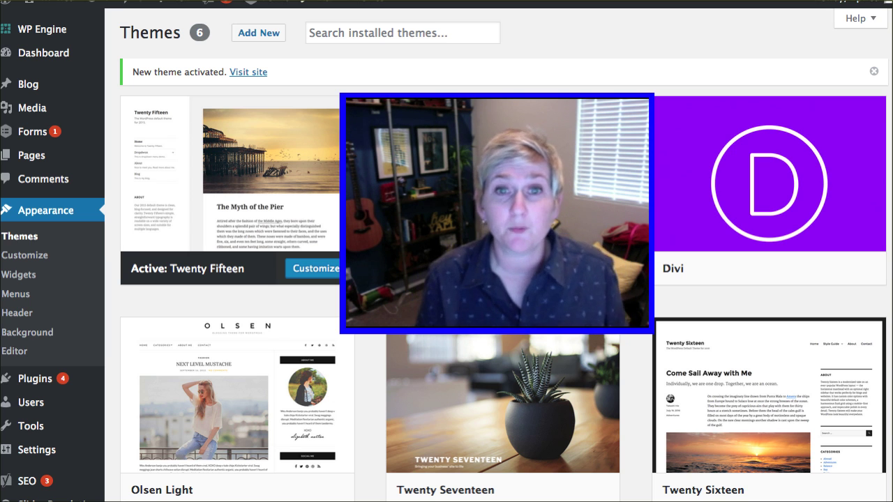
Step: Scroll through the installed themes, then view the Dashboard reporting WordPress 4.7.3 with Twenty Fifteen
scroll(774, 331, down, 5)
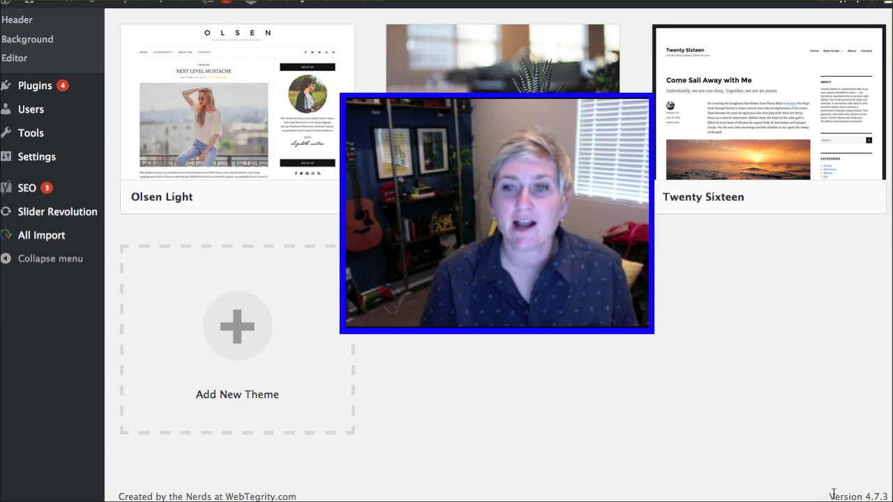
scroll(725, 447, up, 5)
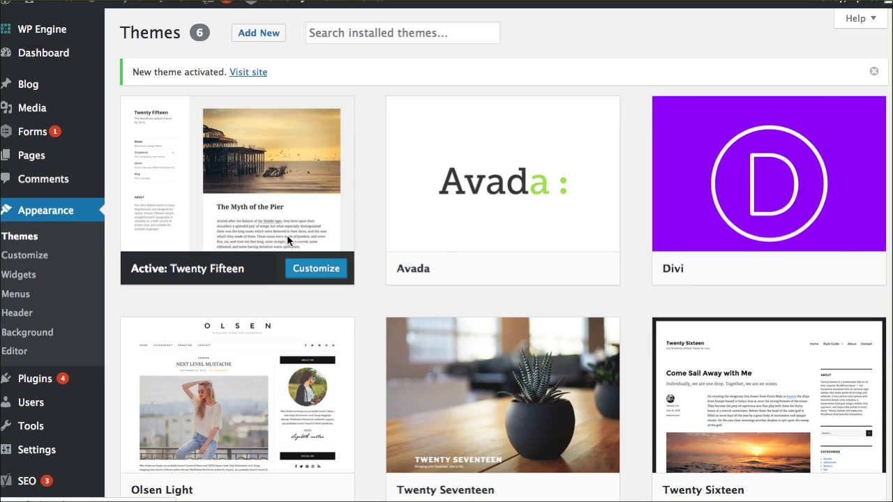
scroll(244, 317, down, 2)
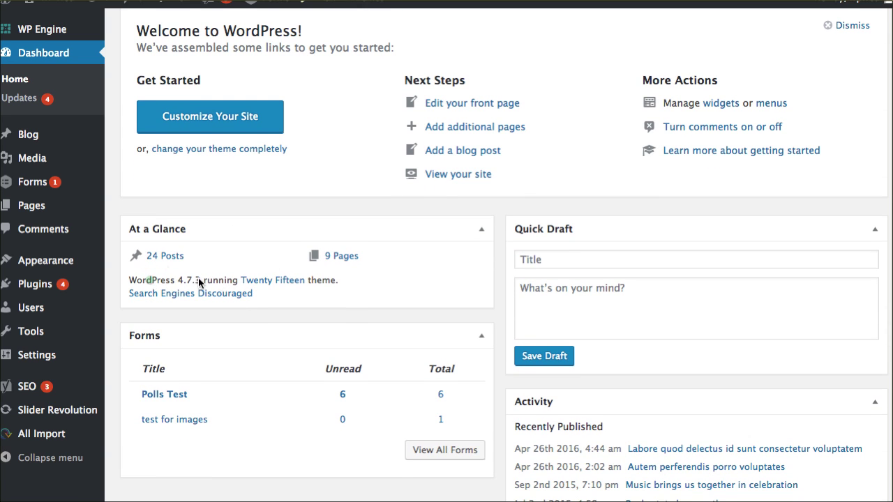
drag(207, 280, 165, 280)
scroll(140, 286, up, 2)
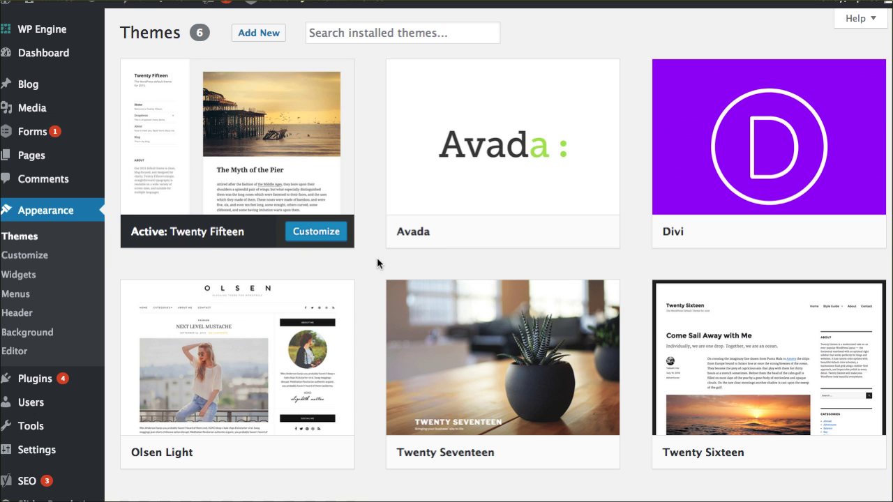
mouse_move(503, 358)
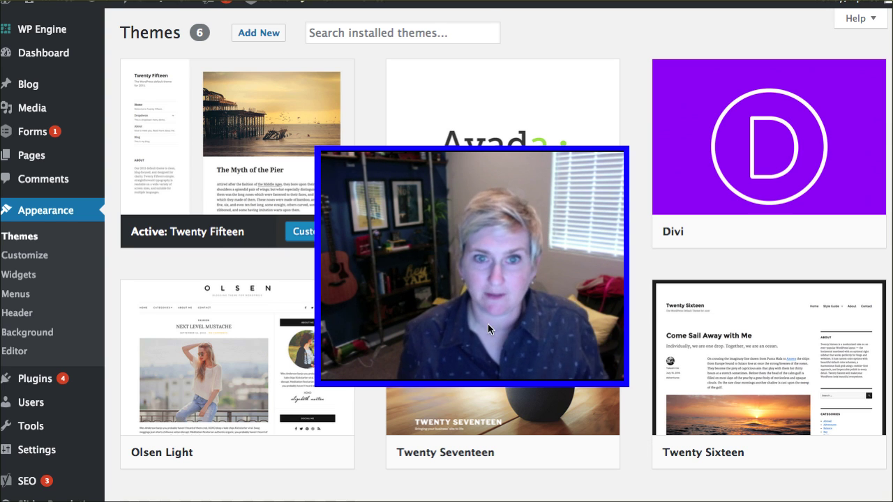
mouse_move(502, 373)
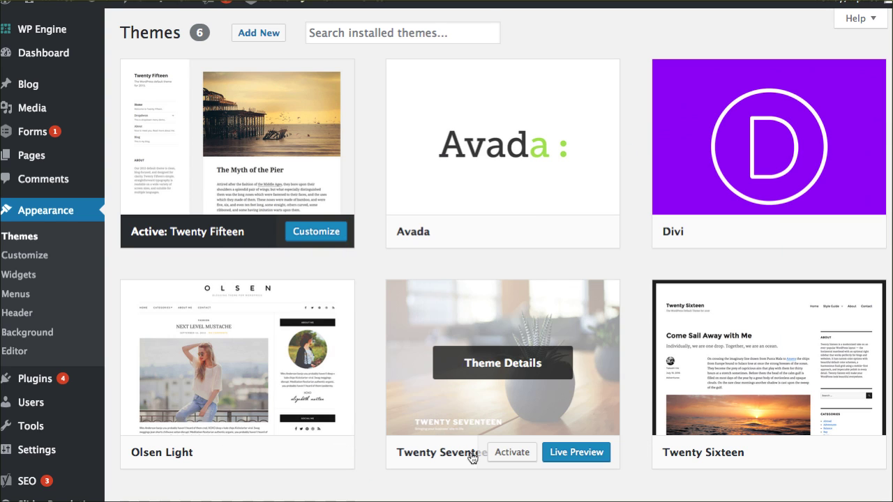
Step: Activate the Twenty Seventeen theme to rule out theme problems
click(512, 452)
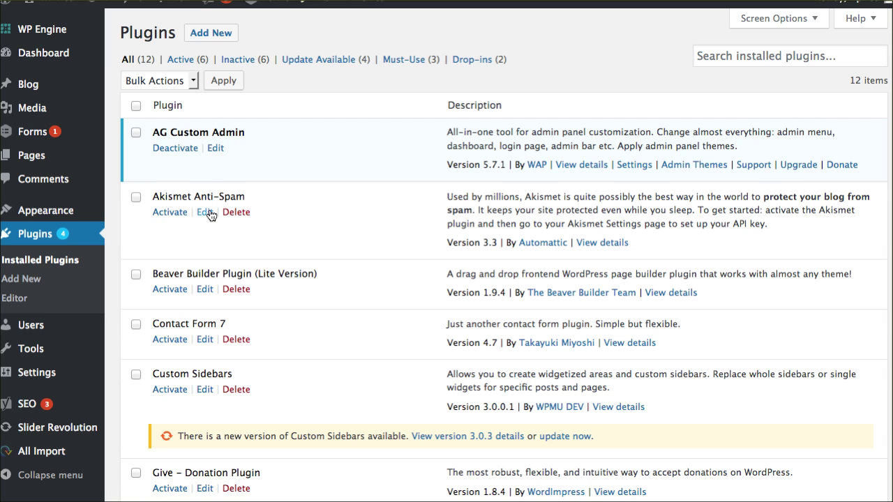
Step: Scroll through the twelve installed plugins to check their status and updates
scroll(209, 396, down, 5)
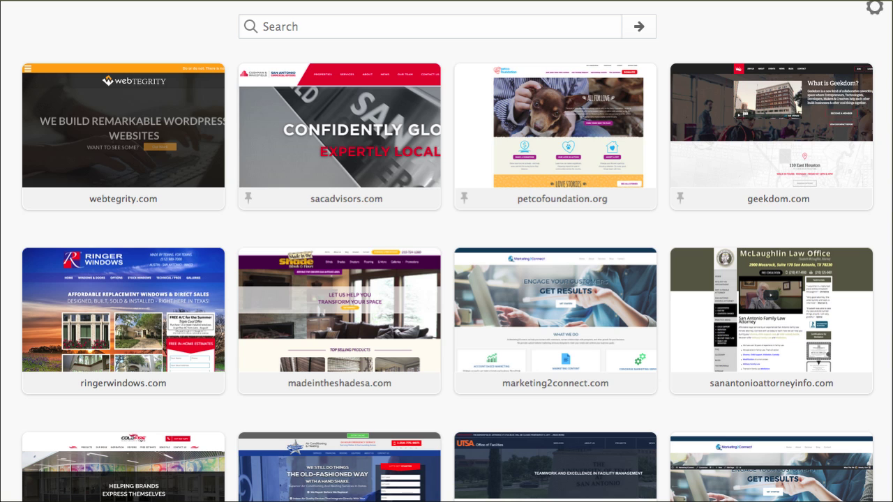
Step: Load wpfixit.com from the address bar using the 'wp' suggestion
text(wp)
key(Return)
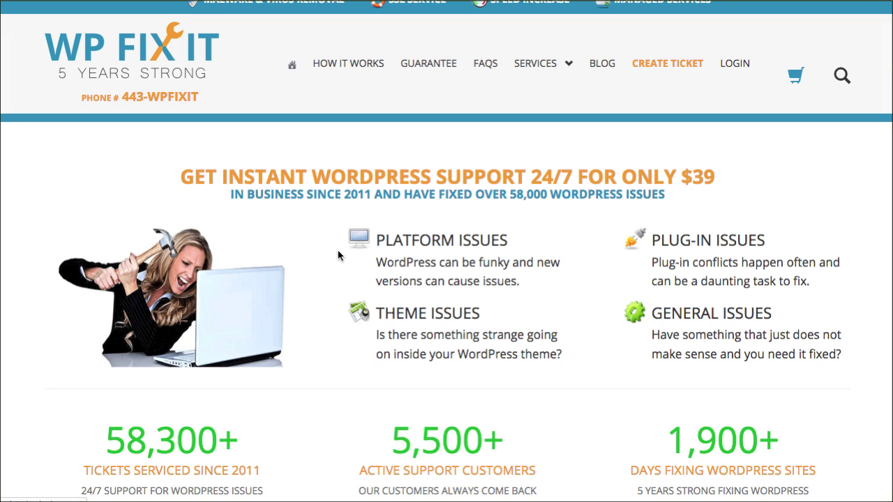
drag(570, 173, 731, 179)
click(739, 186)
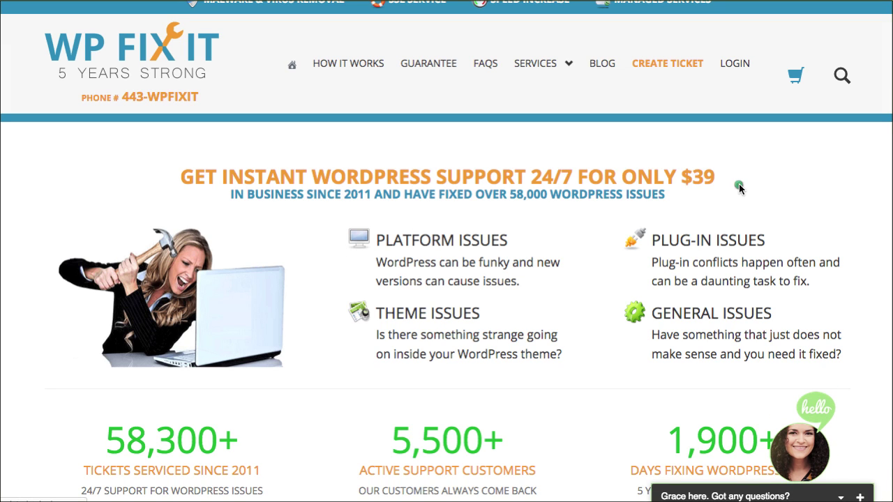